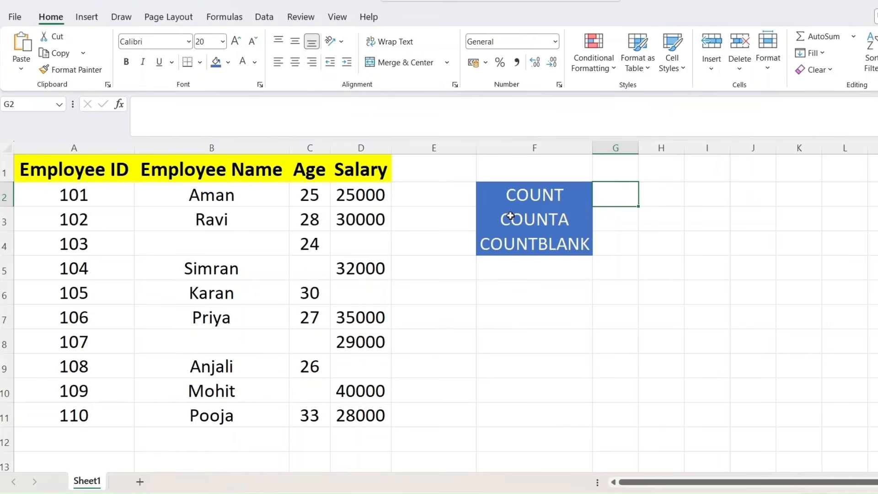
# - Enter a COUNT formula in cell G2 for the Salary column range D1:D11
pyautogui.doubleClick(622, 197)
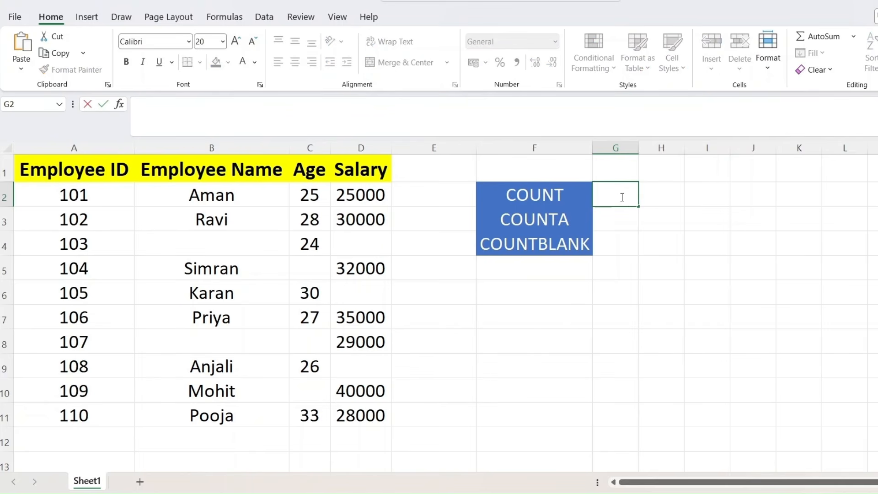
pyautogui.write('=')
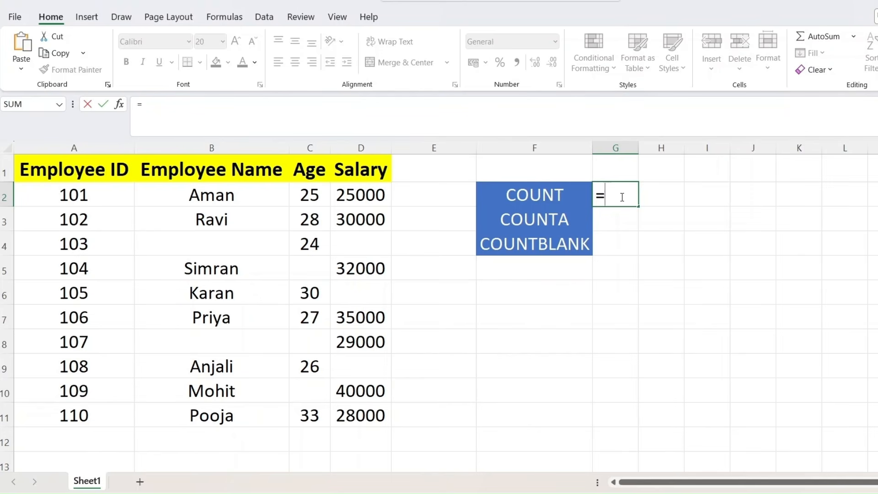
pyautogui.write('count')
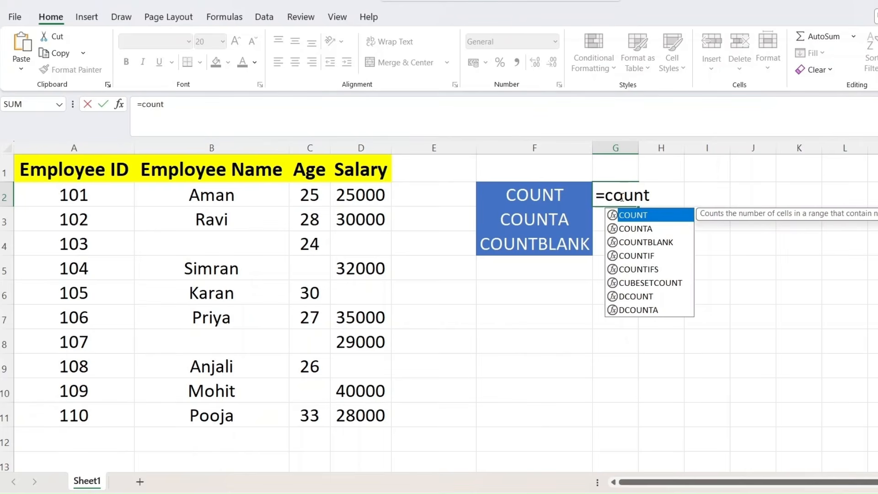
pyautogui.write('(')
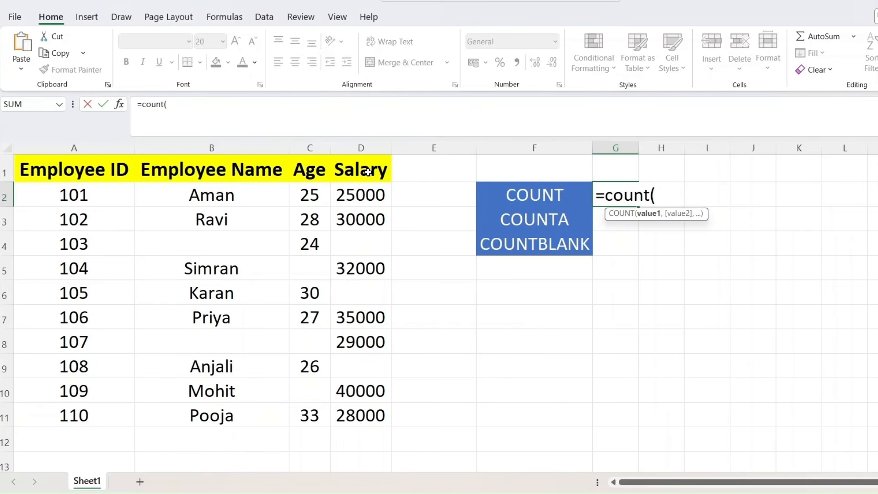
pyautogui.moveTo(369, 172); pyautogui.dragTo(364, 429)
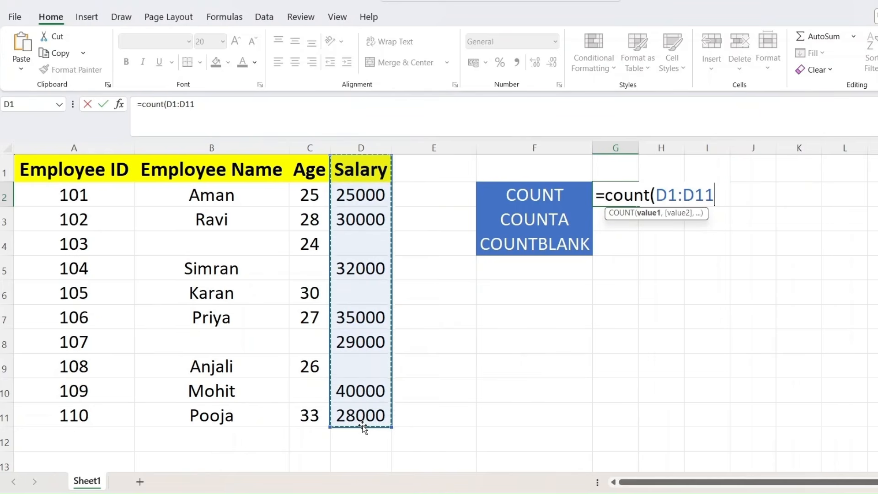
pyautogui.write(')')
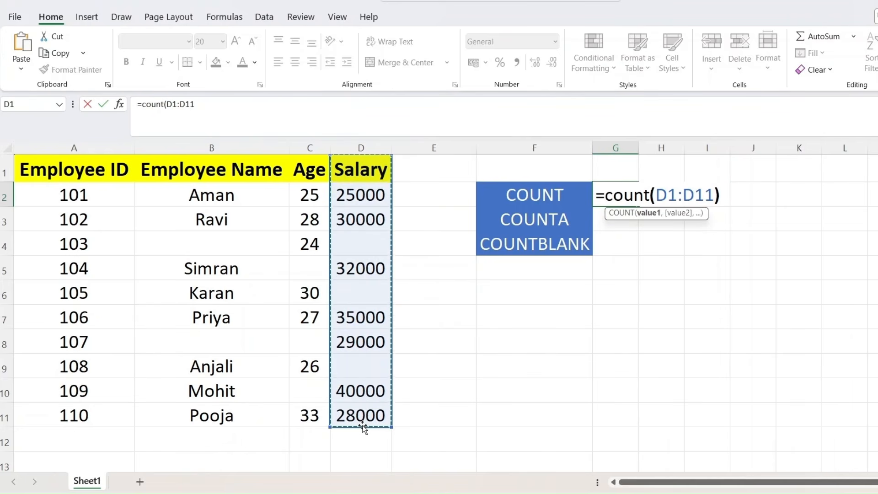
pyautogui.press('Return')
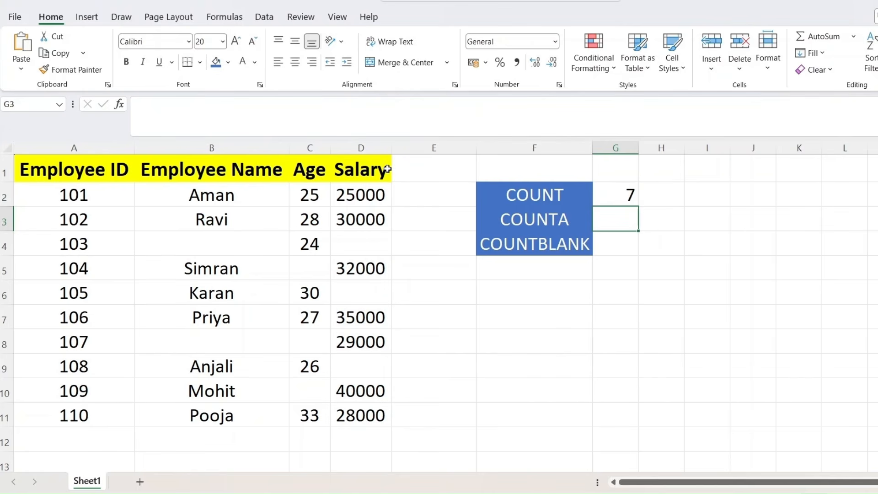
pyautogui.click(604, 196)
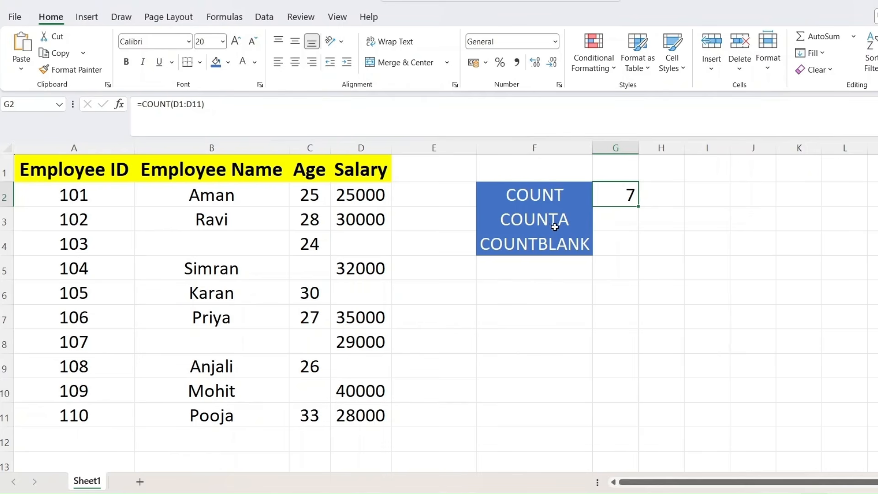
# - Enter a COUNTA formula in cell G3 covering the whole employee table, A1:D11
pyautogui.doubleClick(611, 225)
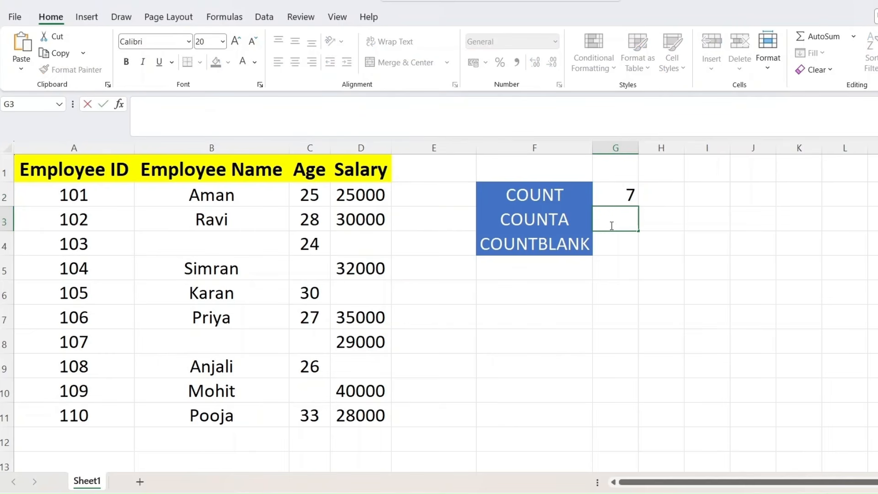
pyautogui.write('=')
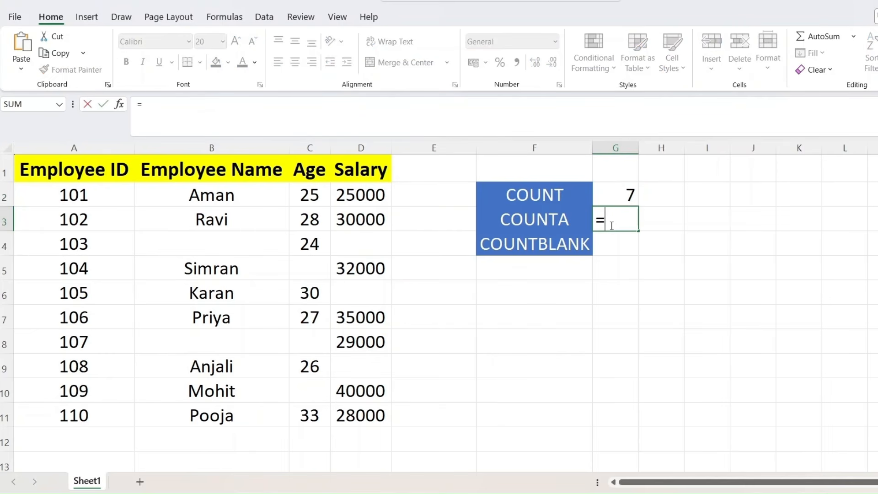
pyautogui.write('counta')
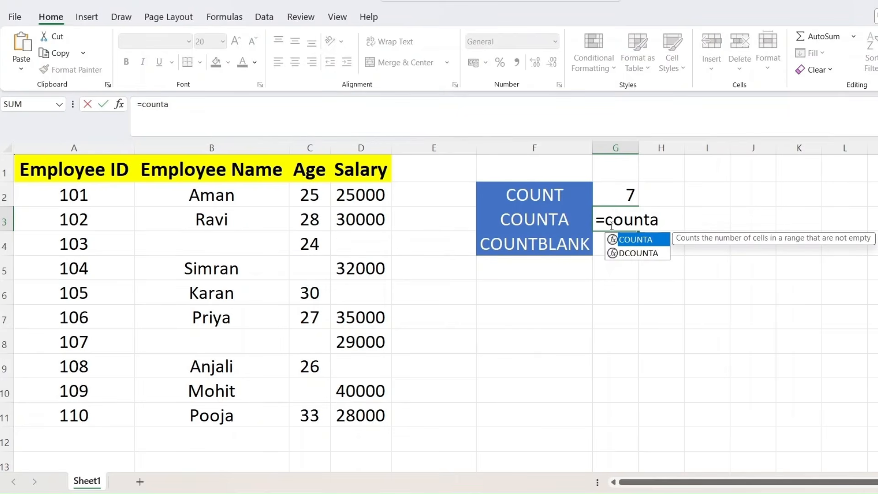
pyautogui.write('(')
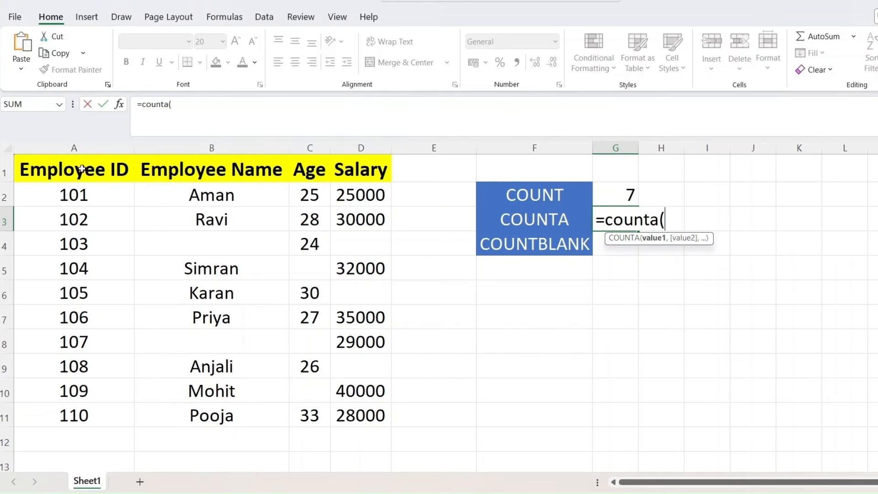
pyautogui.moveTo(78, 172); pyautogui.dragTo(352, 412)
pyautogui.write(')')
pyautogui.press('Return')
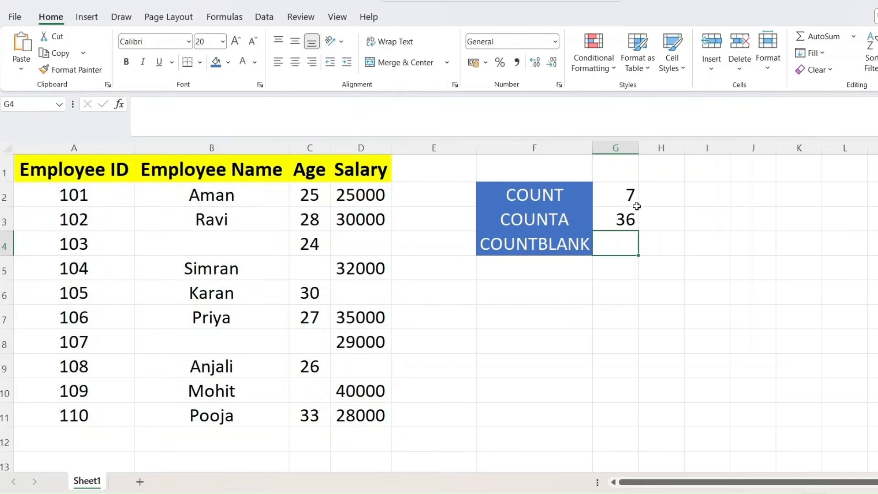
pyautogui.click(623, 223)
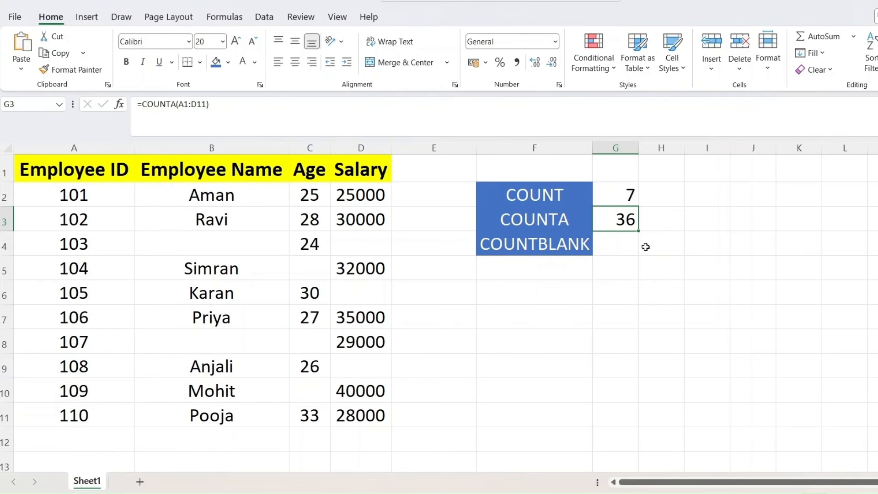
# - Enter a COUNTBLANK formula in cell G4 covering the whole employee table, A1:D11
pyautogui.click(622, 250)
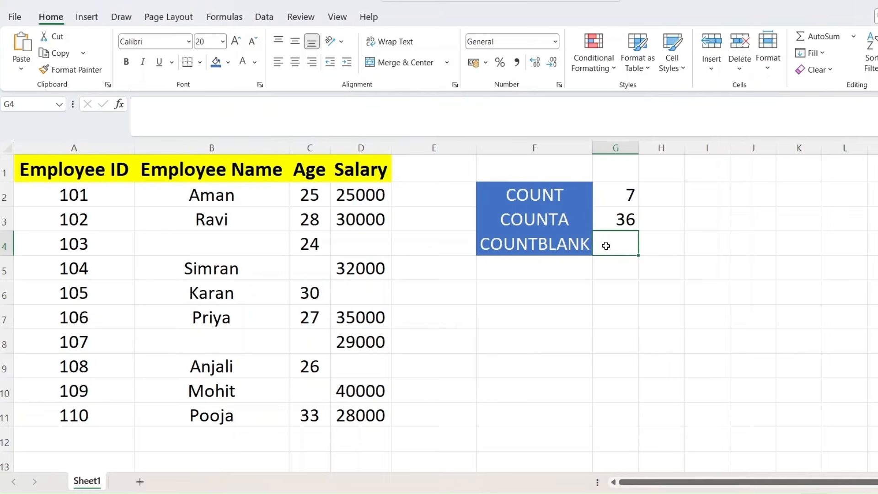
pyautogui.doubleClick(607, 246)
pyautogui.write('=')
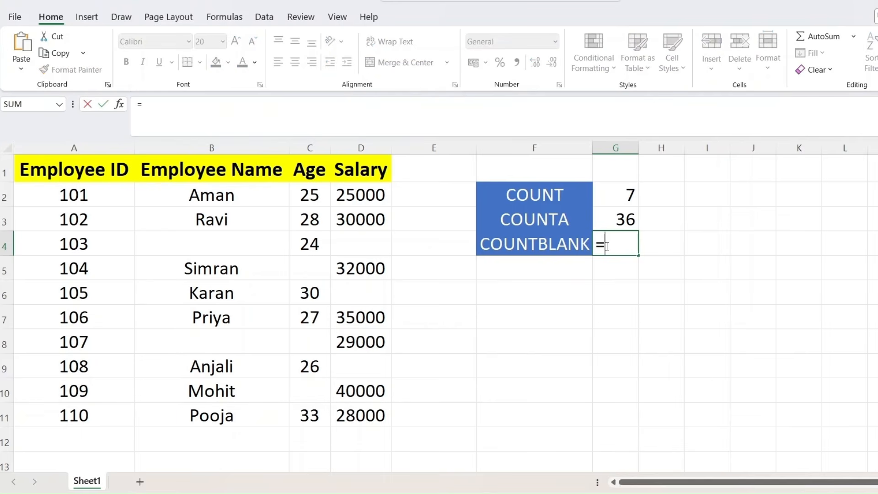
pyautogui.write('count')
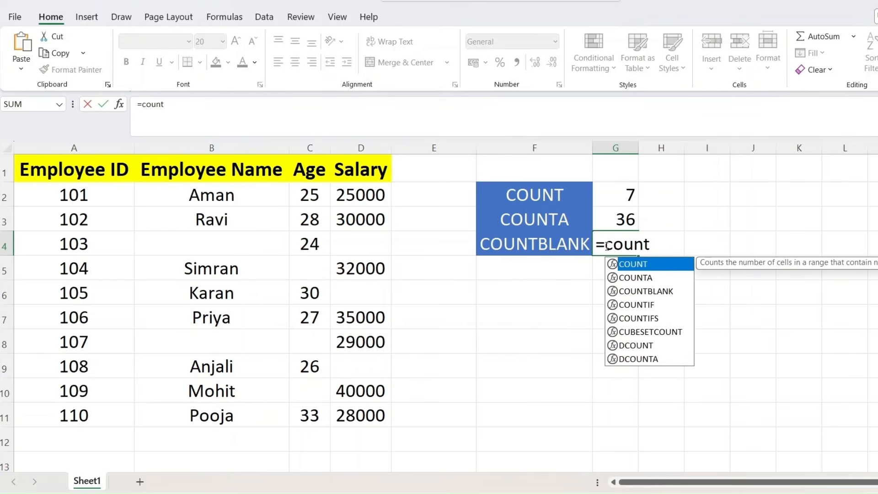
pyautogui.write('blank')
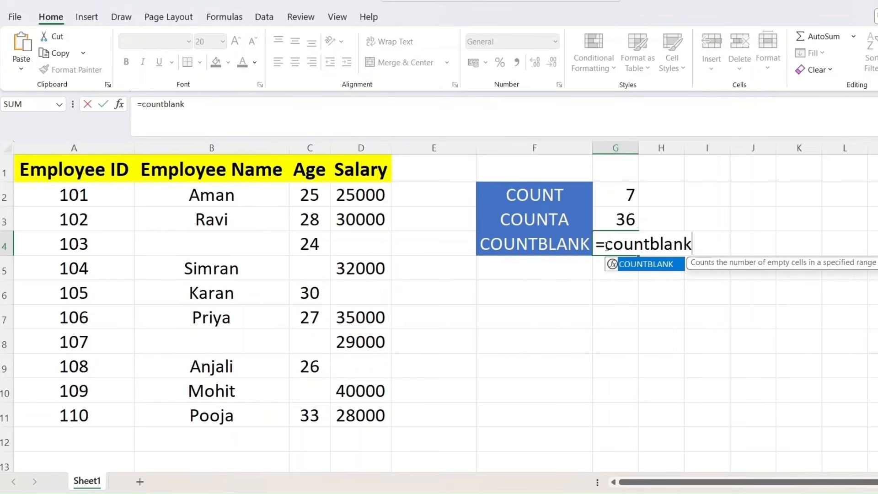
pyautogui.write('(')
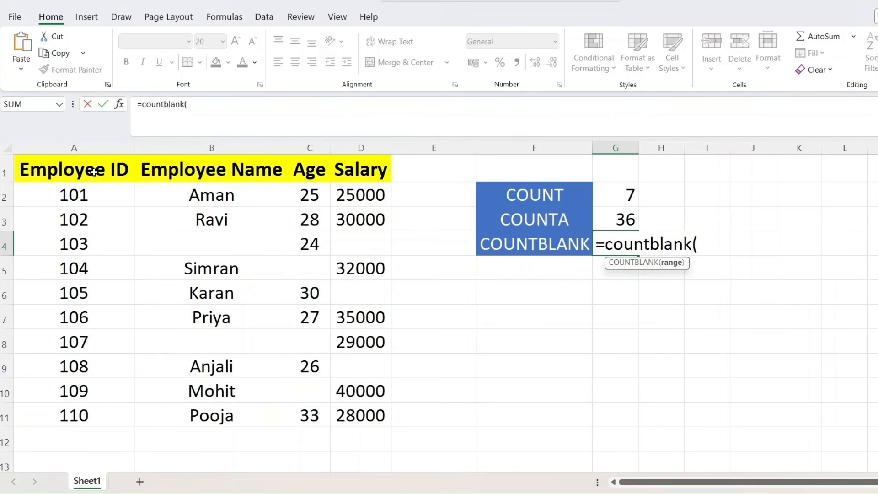
pyautogui.moveTo(96, 169); pyautogui.dragTo(354, 413)
pyautogui.write(')')
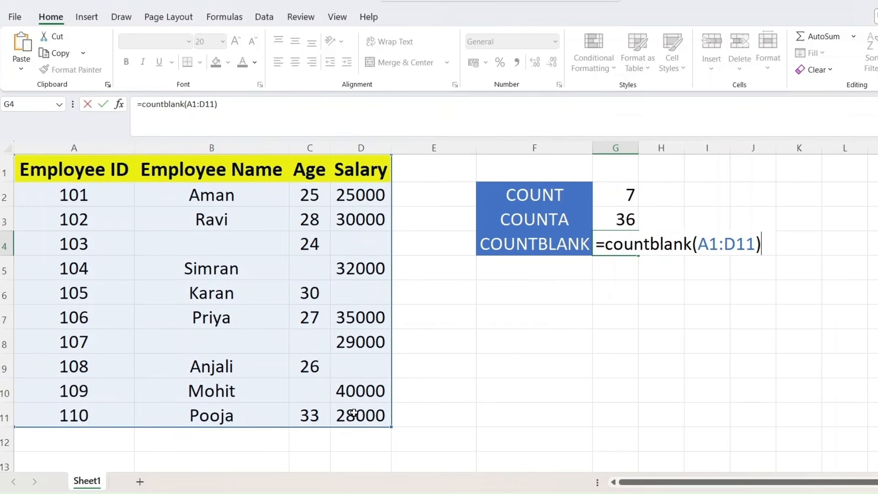
pyautogui.press('Return')
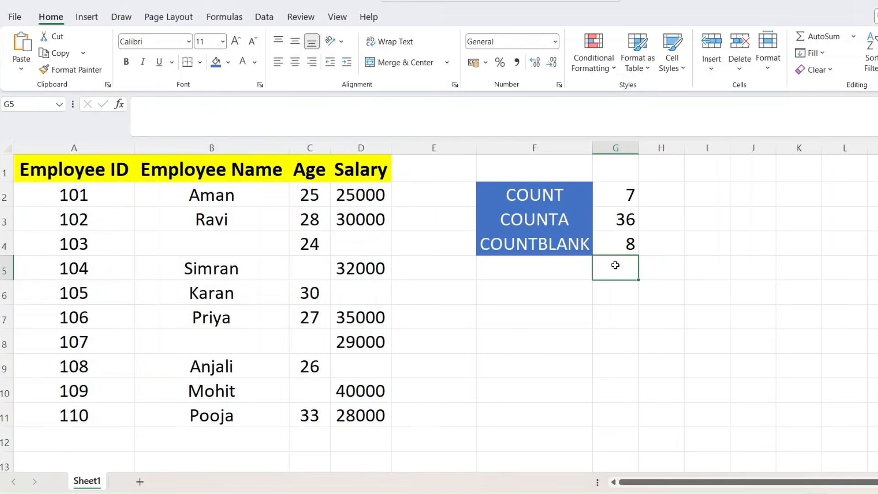
pyautogui.click(625, 242)
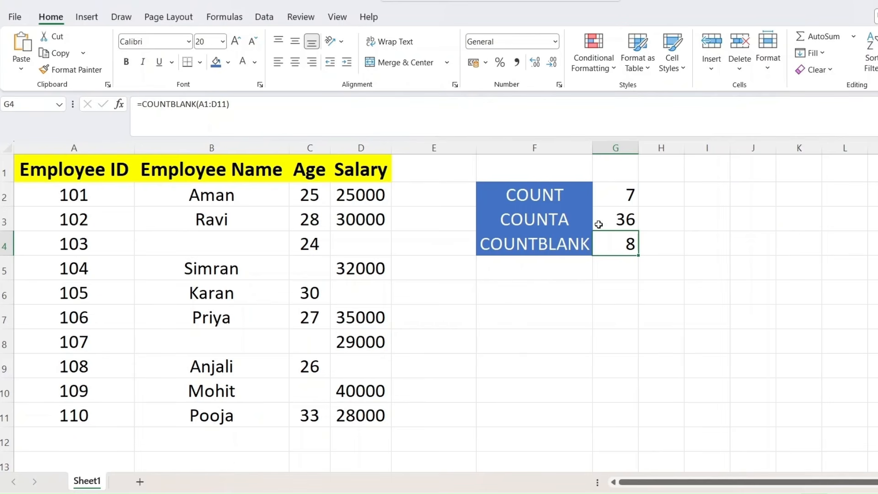
# - Examine which ranges the COUNT, COUNTA and COUNTBLANK formulas in G2, G3 and G4 refer to
pyautogui.click(618, 191)
pyautogui.doubleClick(618, 191)
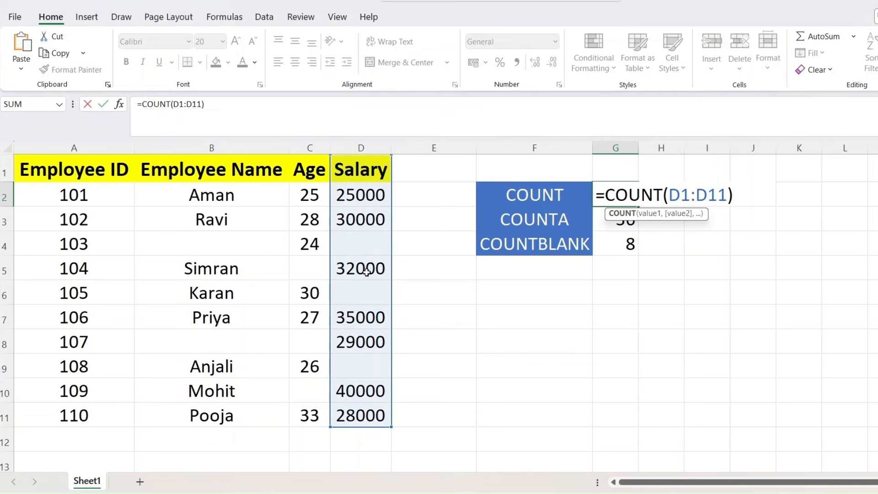
pyautogui.click(800, 192)
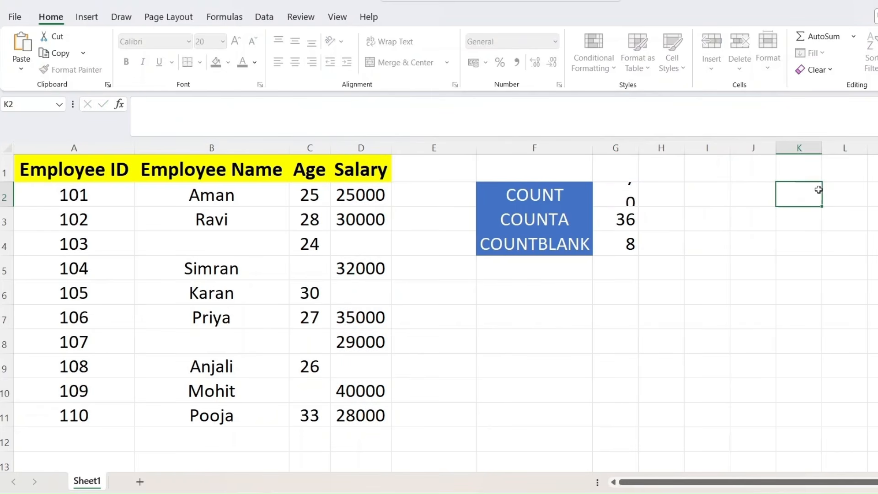
pyautogui.doubleClick(627, 220)
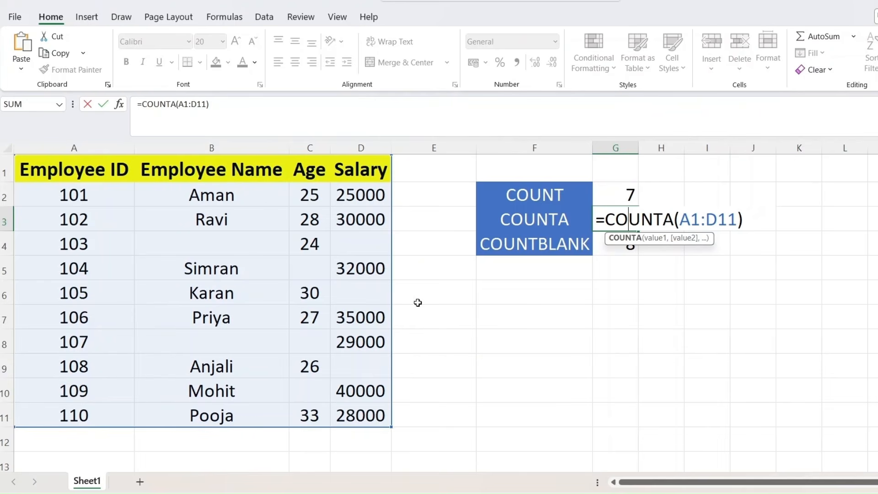
pyautogui.click(623, 197)
pyautogui.doubleClick(624, 198)
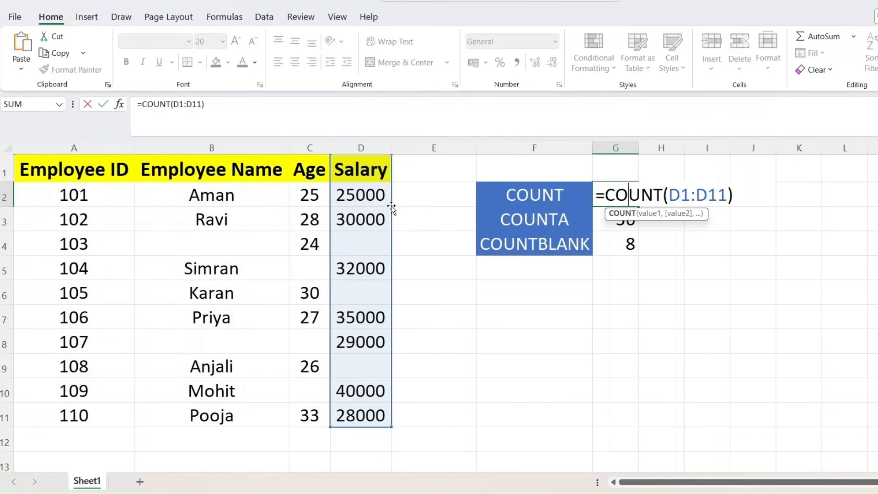
pyautogui.doubleClick(754, 246)
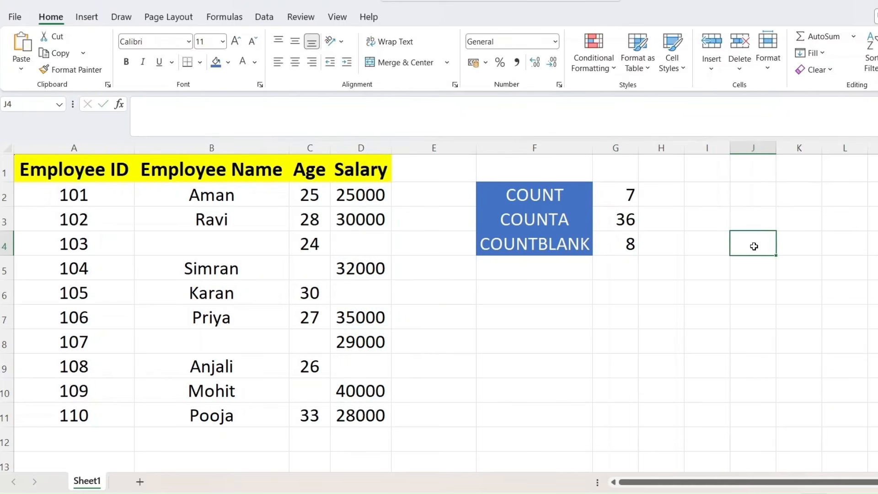
pyautogui.click(621, 218)
pyautogui.doubleClick(621, 219)
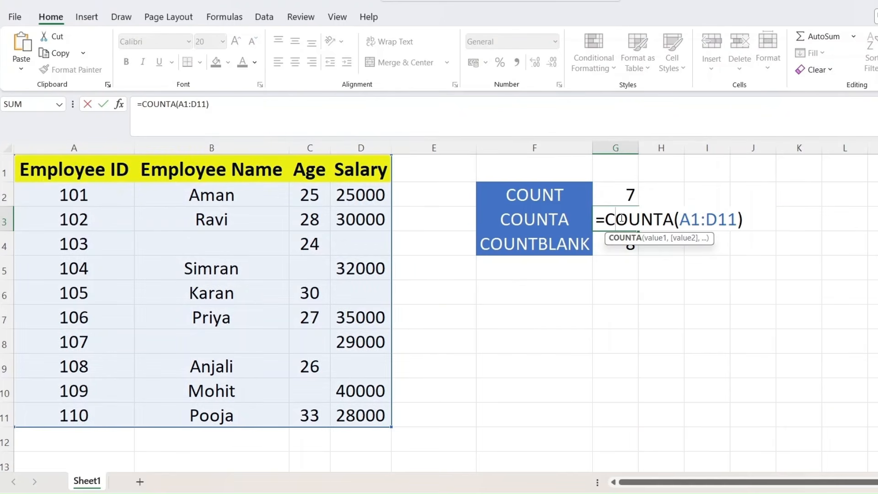
pyautogui.click(785, 239)
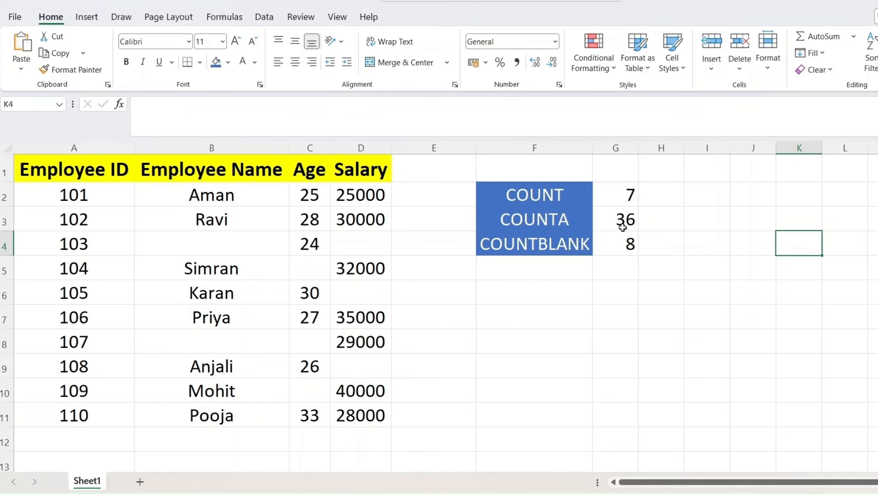
pyautogui.doubleClick(618, 254)
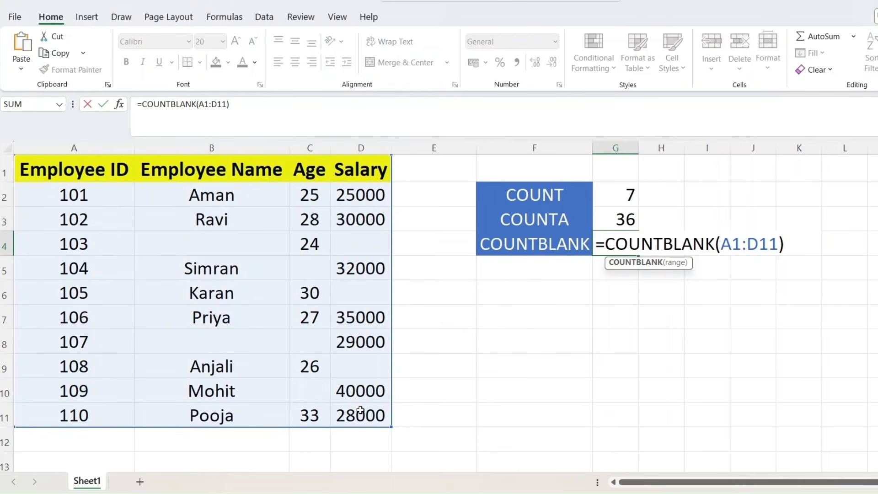
pyautogui.click(761, 289)
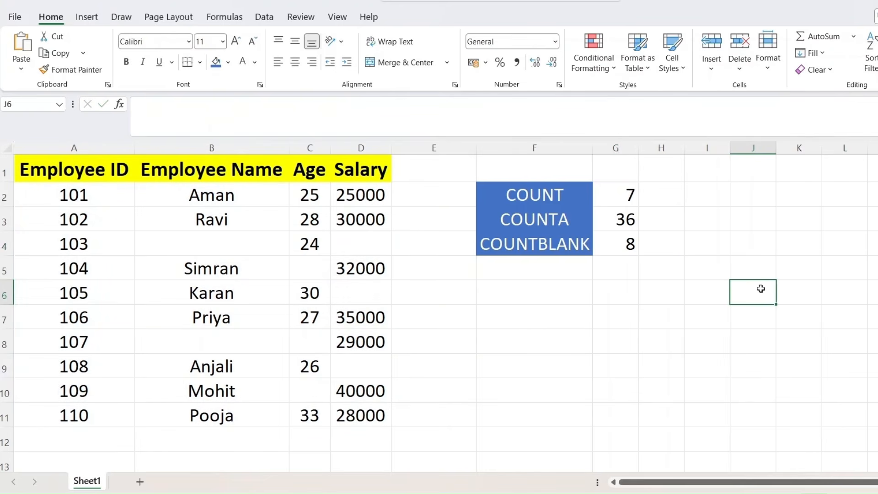
# - Change the range of the COUNTBLANK formula in G4 to the Salary values, D2:D11
pyautogui.doubleClick(614, 245)
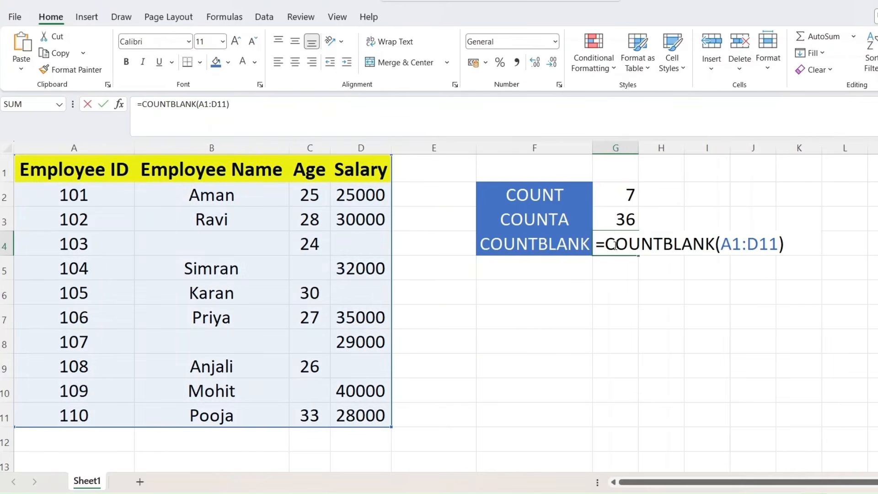
pyautogui.click(776, 243)
pyautogui.press('BackSpace')
pyautogui.press('BackSpace')
pyautogui.press('BackSpace')
pyautogui.press('BackSpace')
pyautogui.press('BackSpace')
pyautogui.press('BackSpace')
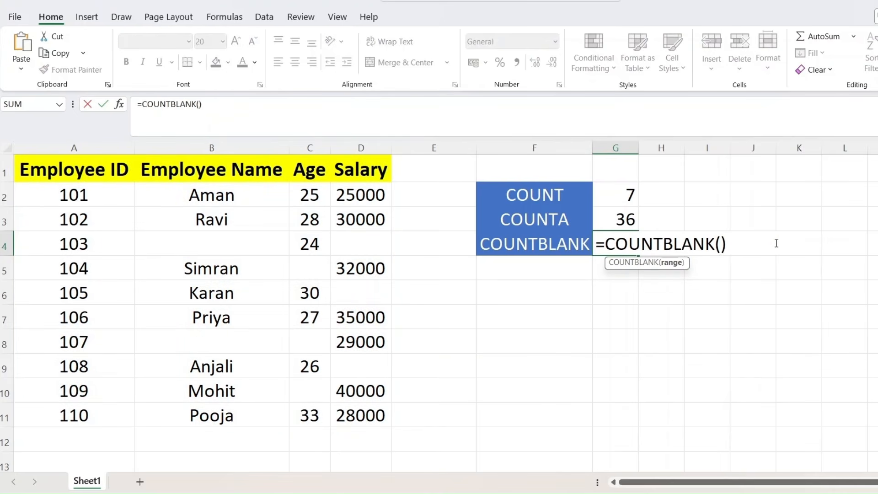
pyautogui.moveTo(359, 193); pyautogui.dragTo(370, 409)
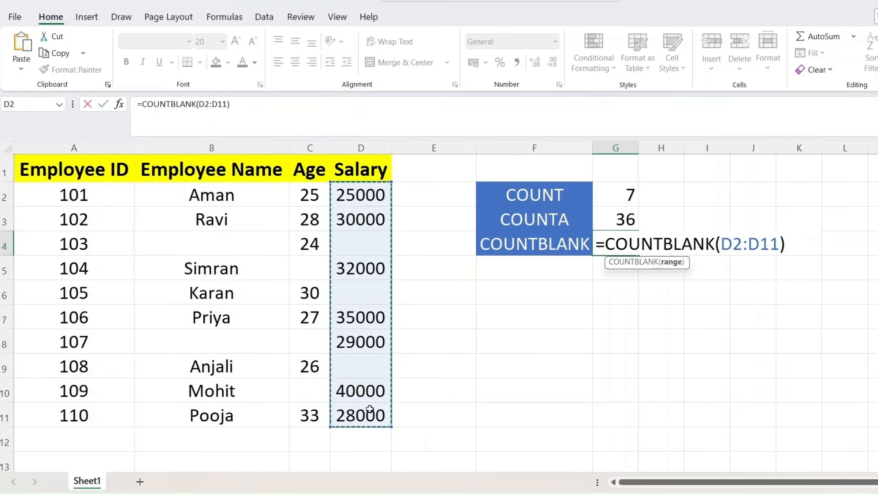
pyautogui.press('Return')
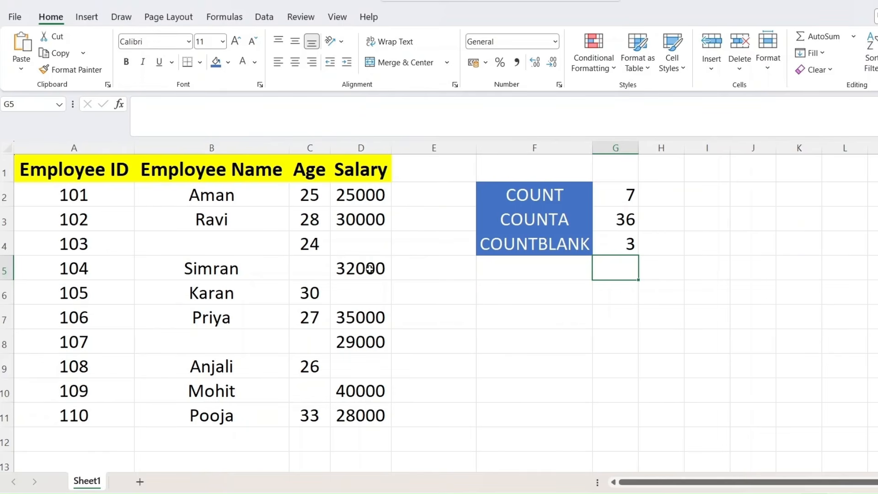
pyautogui.click(496, 327)
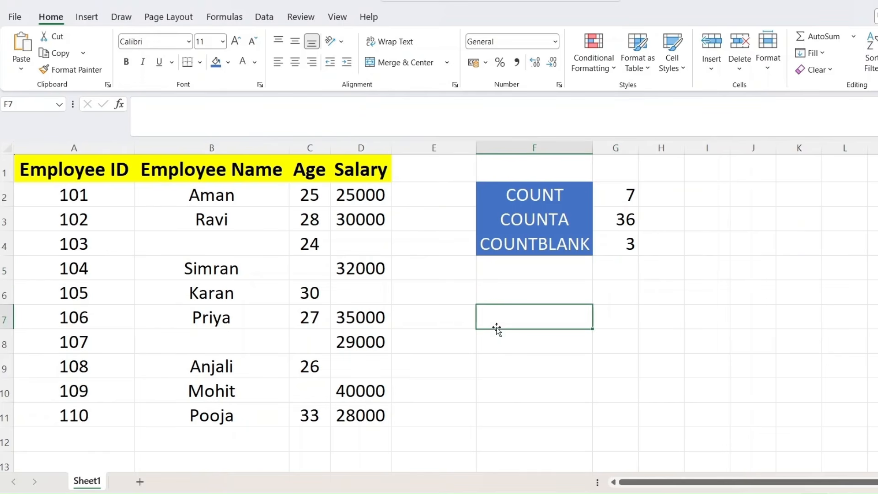